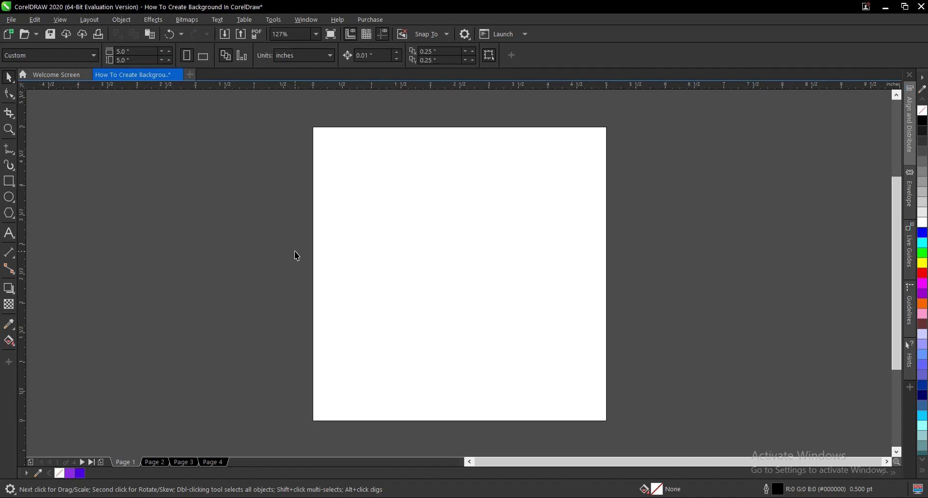
Create a 5.0 x 5.0 inch rectangle matching the page size
double_click(9, 180)
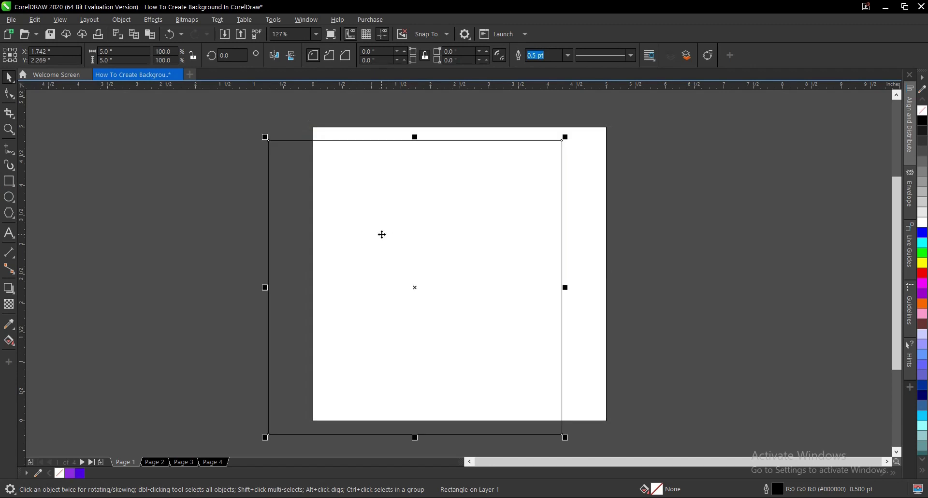
Centre the rectangle on the page, then choose the Artistic Media tool and show its preset strokes
key("p")
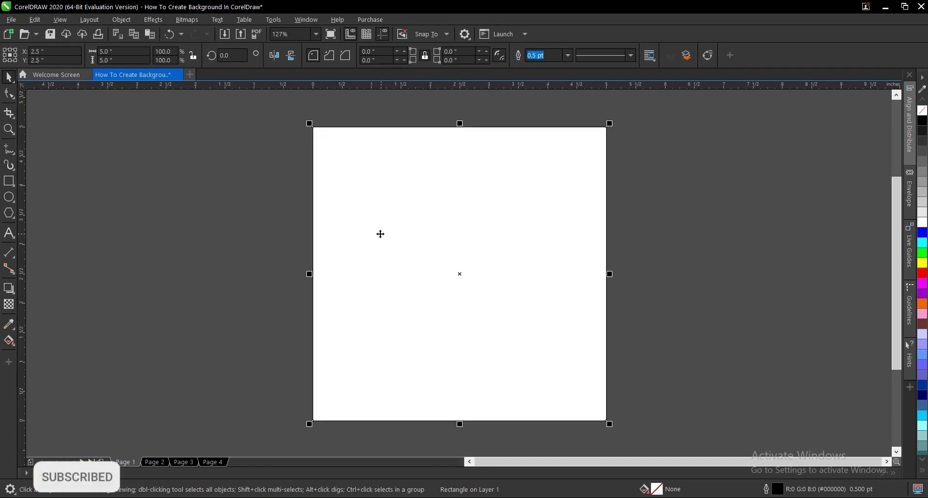
left_click(9, 166)
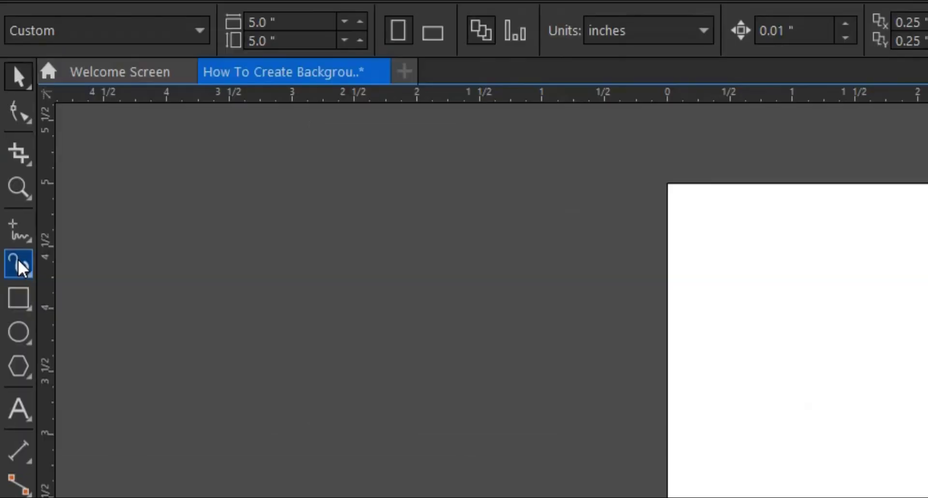
left_click(18, 264)
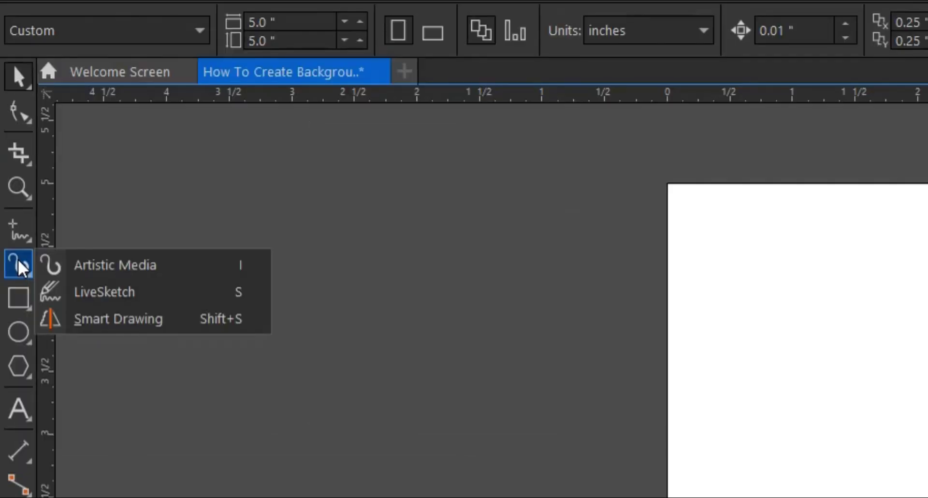
left_click(98, 266)
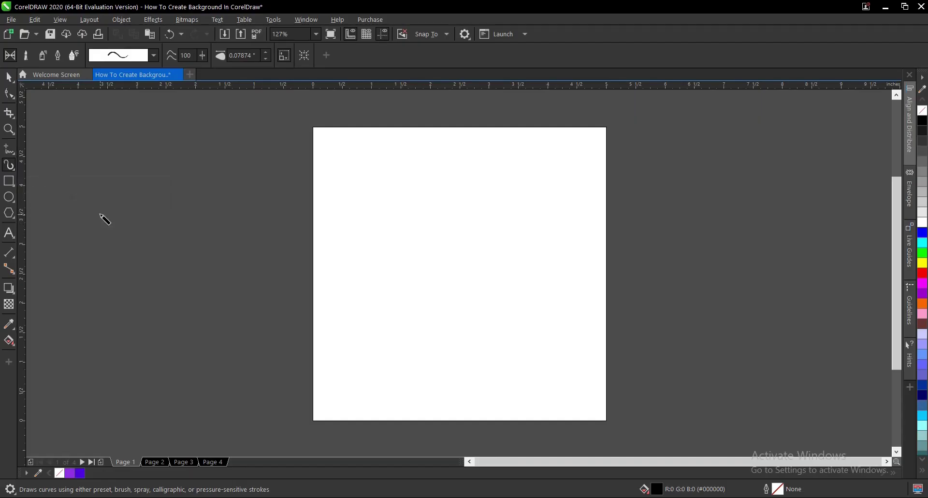
left_click(156, 56)
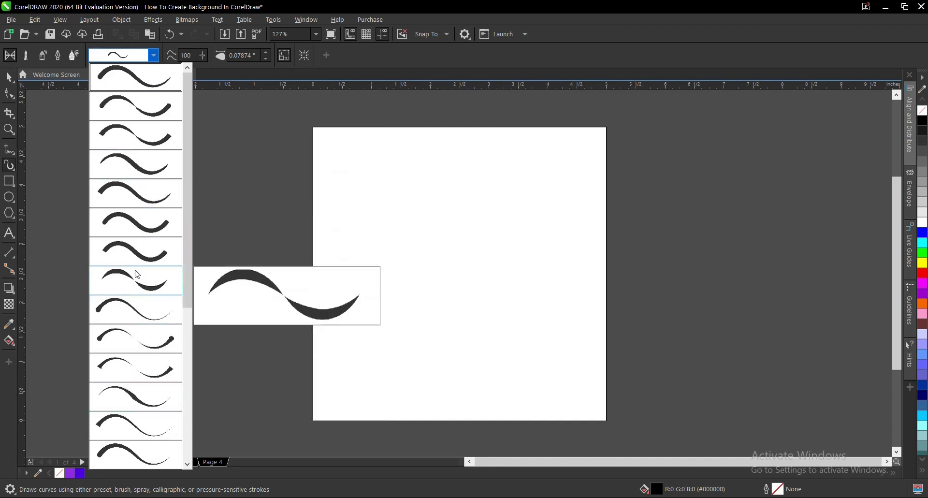
Draw a tapered wavy preset stroke from the left pasteboard onto the page's left side
left_click(224, 187)
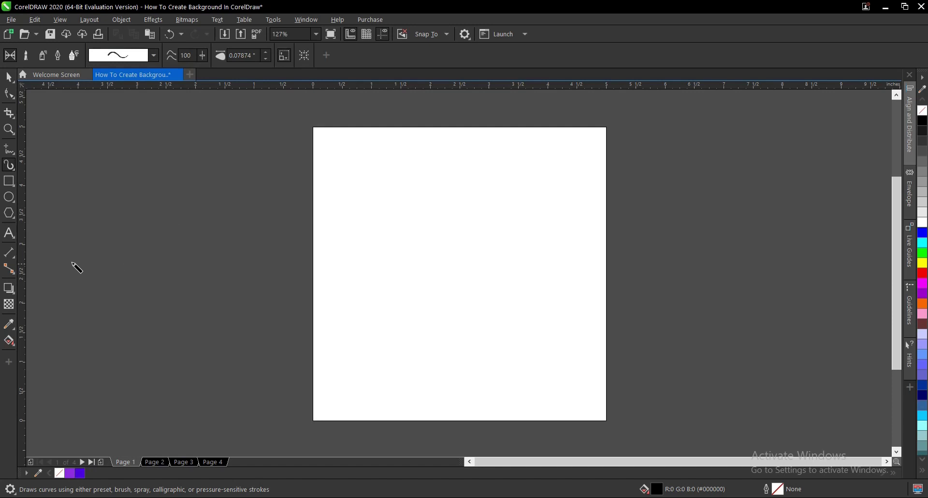
left_click_drag(62, 227, 369, 242)
key("ctrl+z")
mouse_move(71, 201)
left_mouse_down()
mouse_move(203, 234)
mouse_move(372, 220)
left_mouse_up()
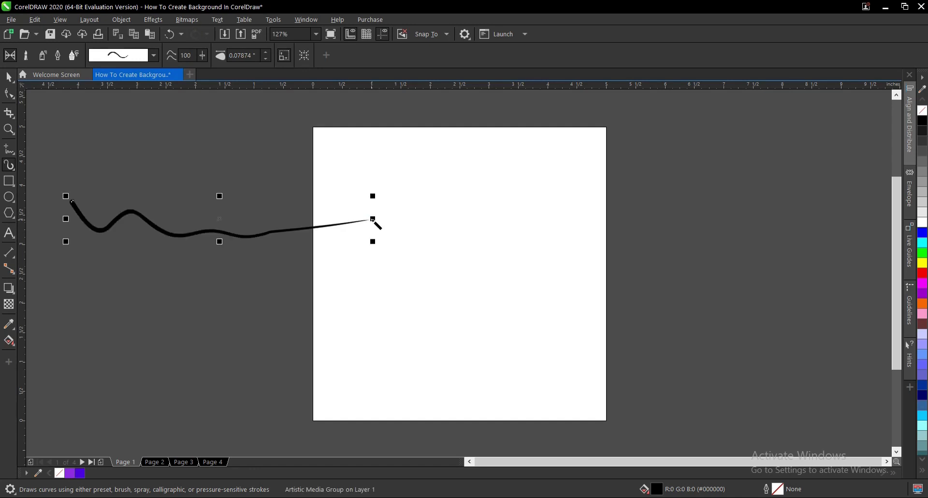
key("ctrl+z")
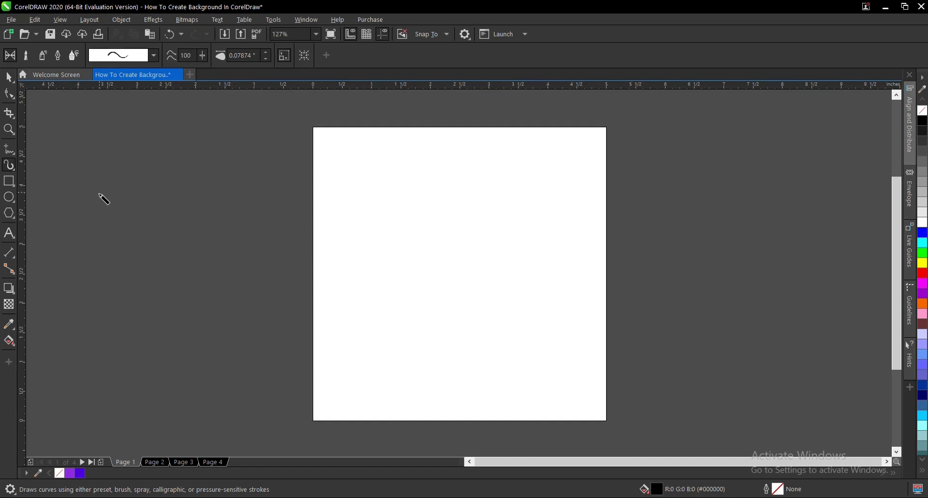
mouse_move(100, 193)
left_mouse_down()
mouse_move(121, 208)
mouse_move(217, 201)
mouse_move(364, 220)
left_mouse_up()
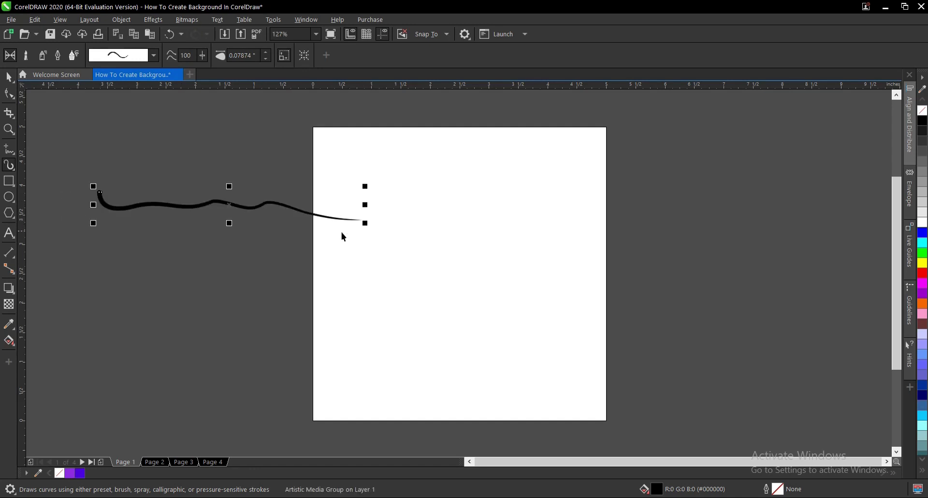
key("space")
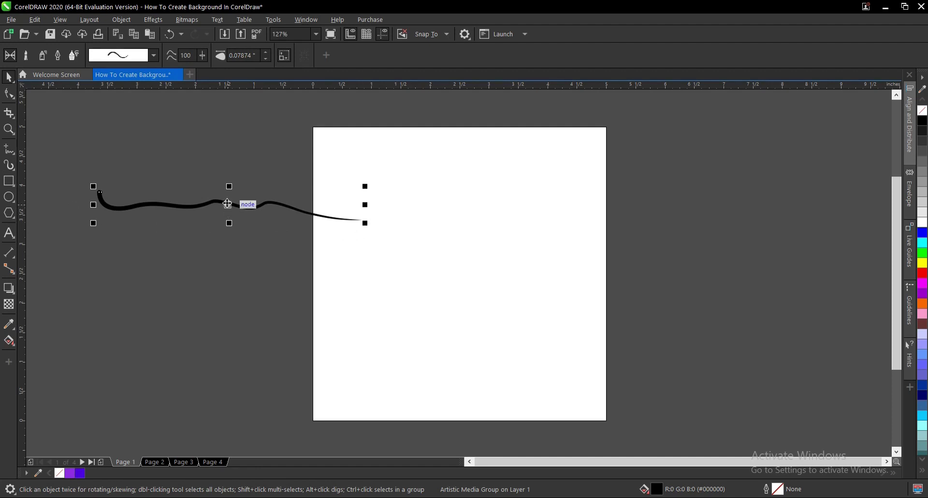
Stack repeated copies of the wavy stroke down the page
scroll(237, 204, "up", 3)
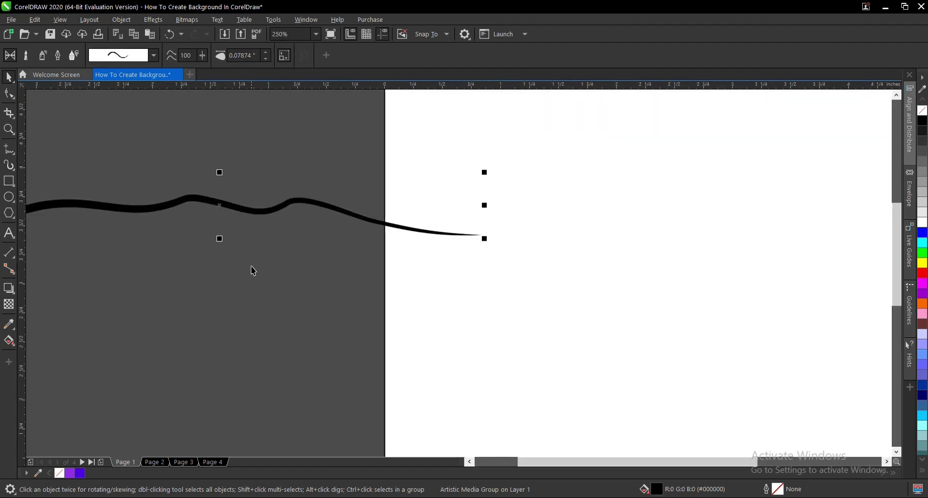
left_click_drag(218, 202, 216, 239)
right_click(216, 239)
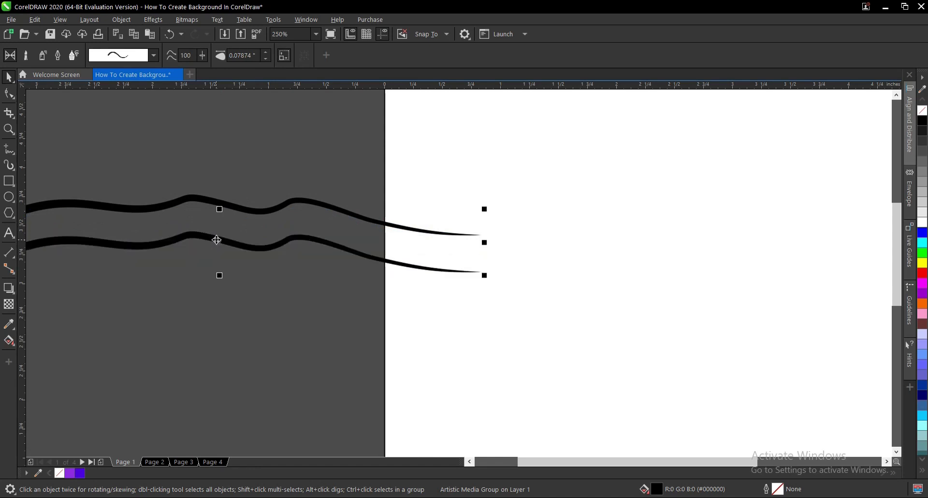
scroll(216, 239, "down", 3)
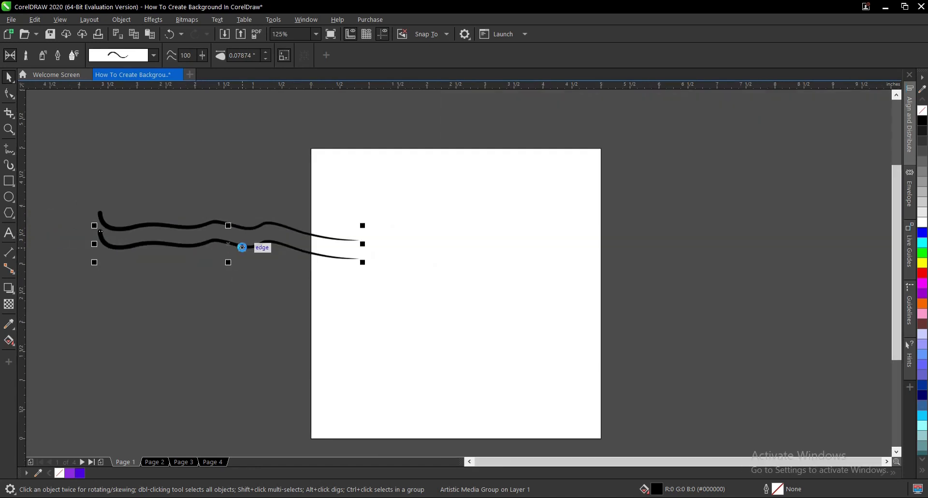
key("ctrl+r")
key("ctrl+r")
key("ctrl+r")
key("ctrl+r")
key("ctrl+r")
key("ctrl+r")
key("ctrl+r")
key("ctrl+r")
key("ctrl+r")
key("ctrl+r")
key("ctrl+r")
key("ctrl+r")
key("ctrl+r")
scroll(241, 244, "down", 3)
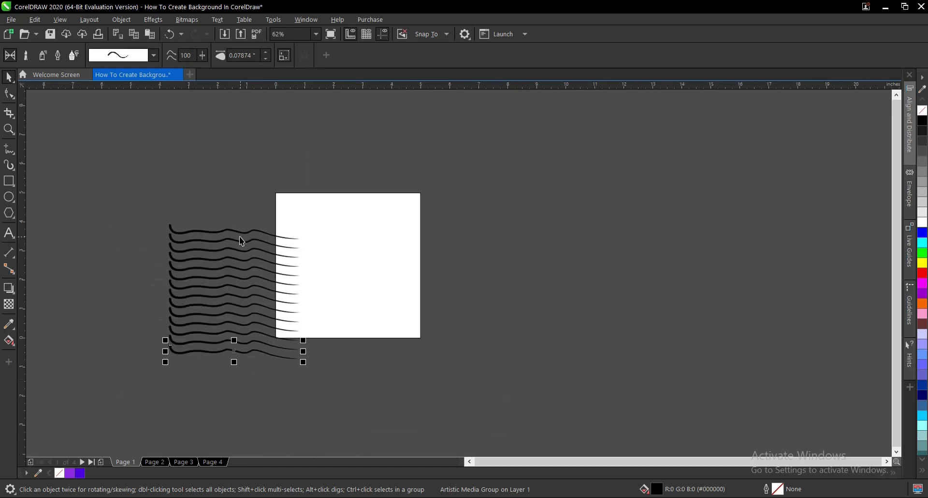
Group the 28 wave strokes, centre them on the page and scale them to 142.2%
mouse_move(135, 193)
left_mouse_down()
mouse_move(251, 347)
mouse_move(356, 407)
left_mouse_up()
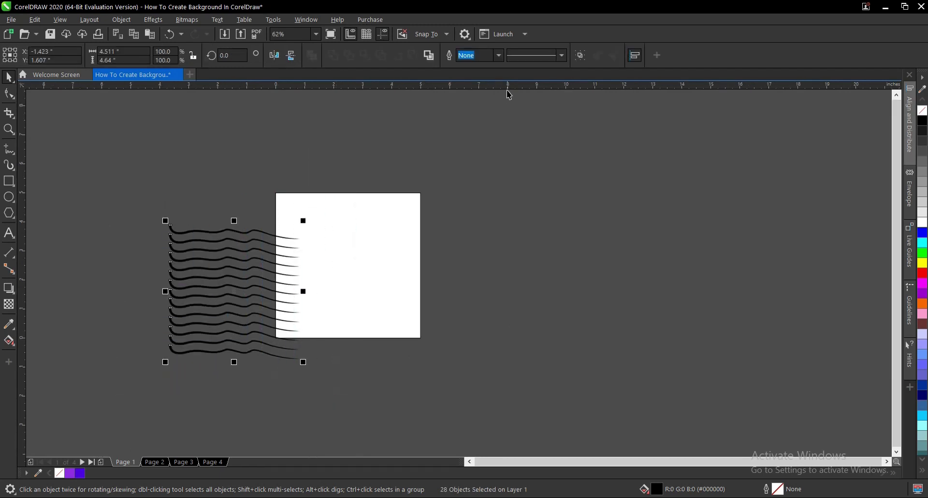
left_click(581, 56)
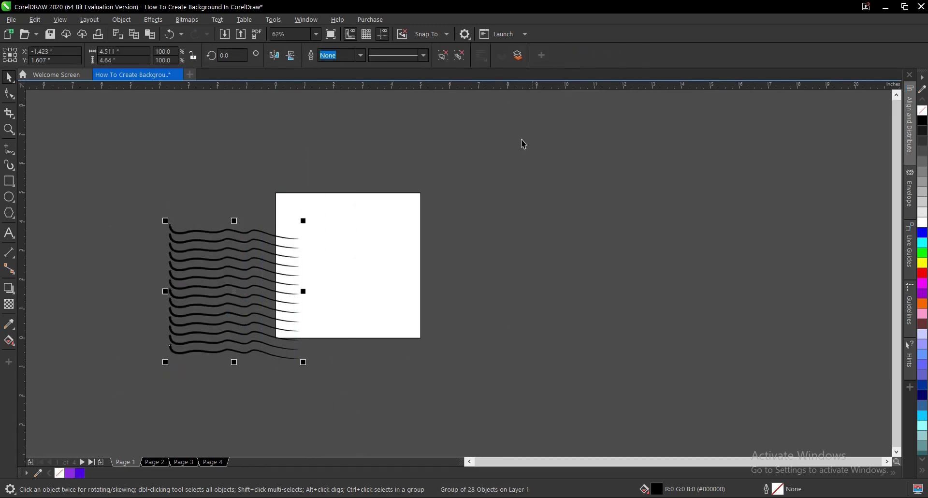
key("p")
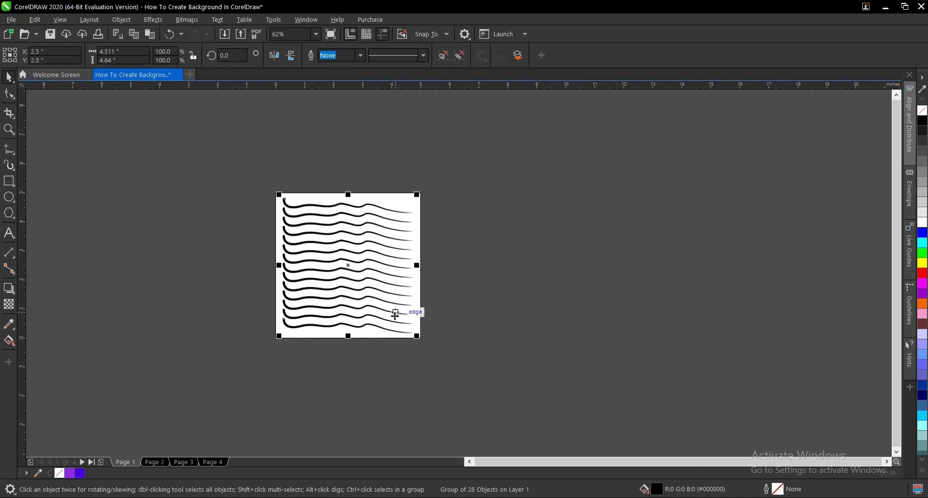
left_click_drag(418, 340, 445, 364)
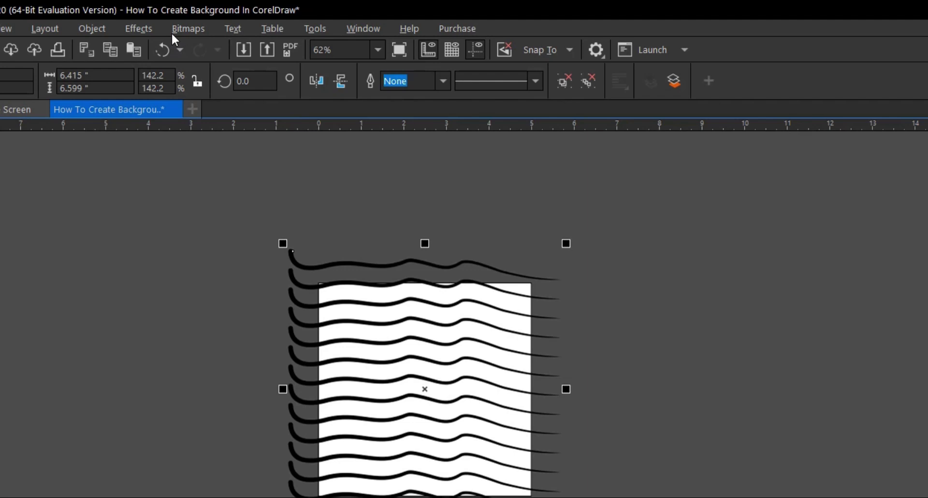
Convert the wave group into a 300 dpi RGB bitmap
left_click(186, 30)
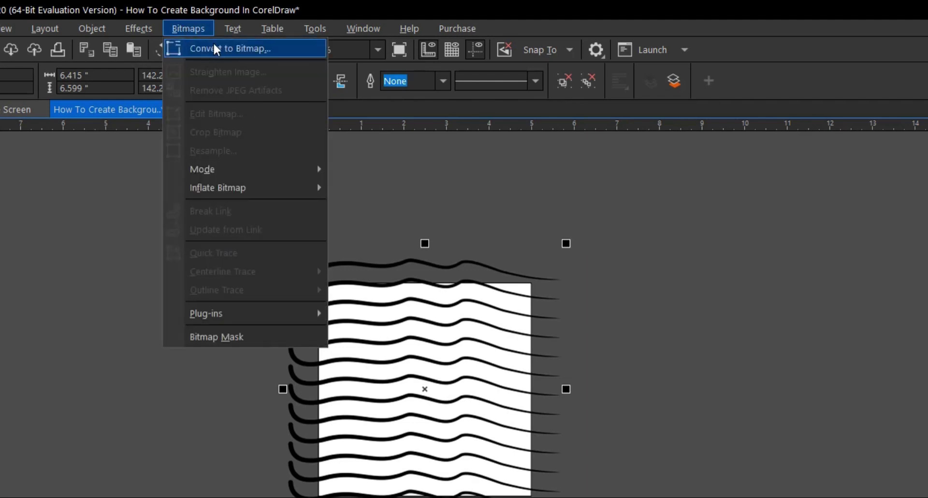
left_click(230, 53)
left_click(605, 458)
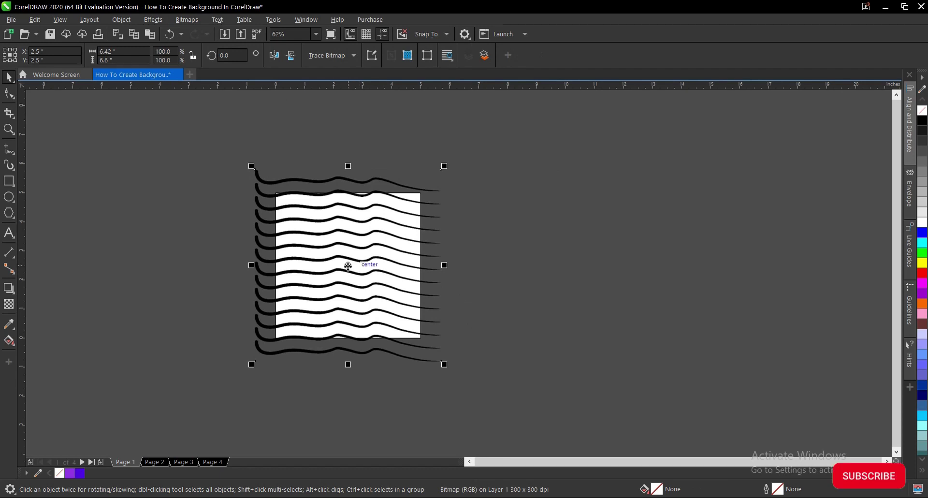
scroll(348, 266, "up", 2)
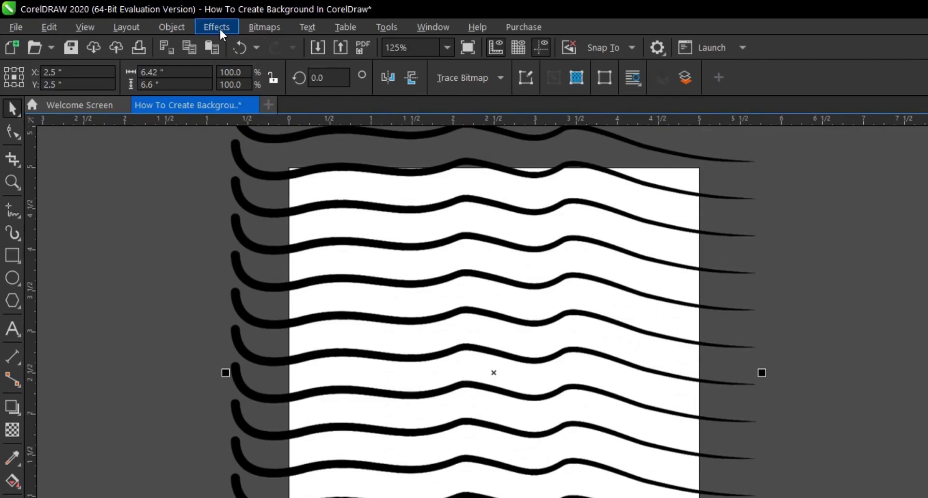
Open the Effects > Distort > Ripple dialog and move it clear of the artwork
left_click(155, 19)
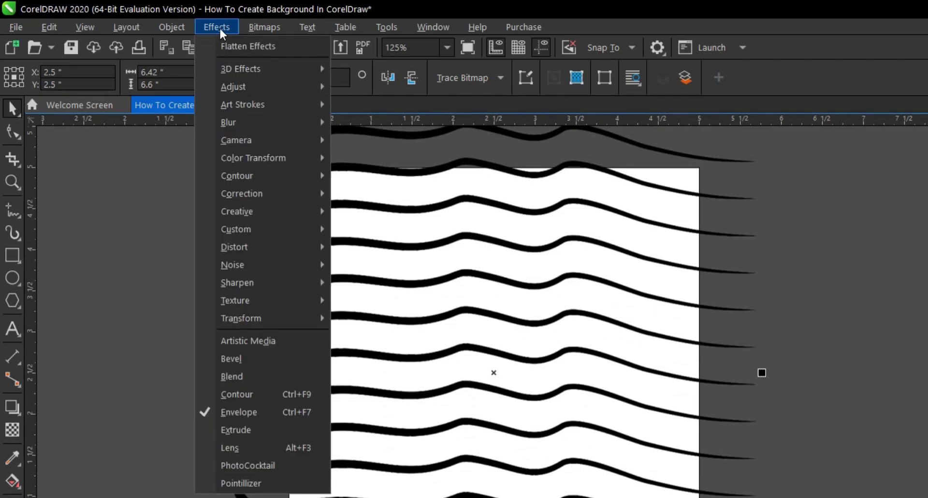
mouse_move(257, 244)
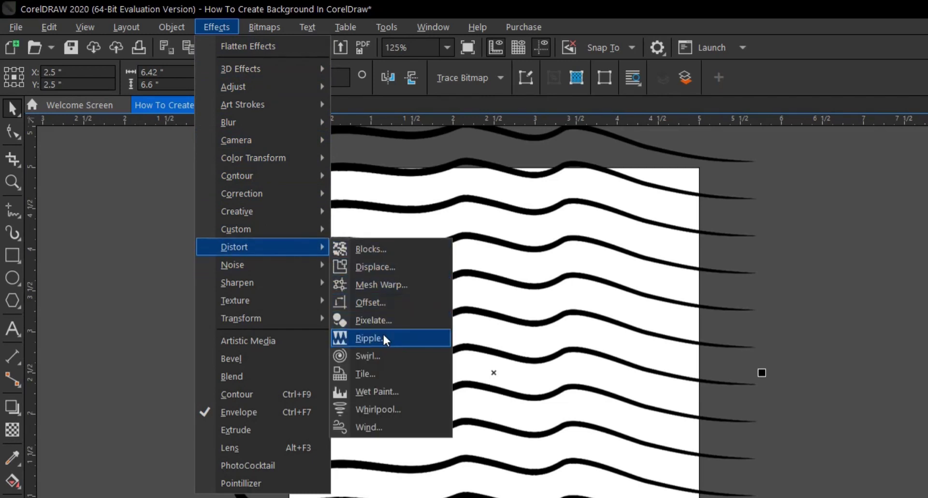
left_click(368, 338)
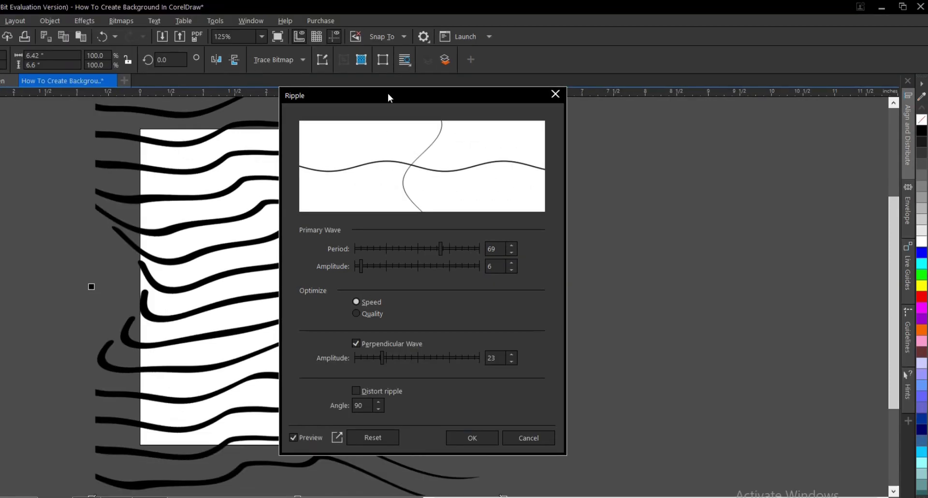
left_click_drag(433, 87, 700, 137)
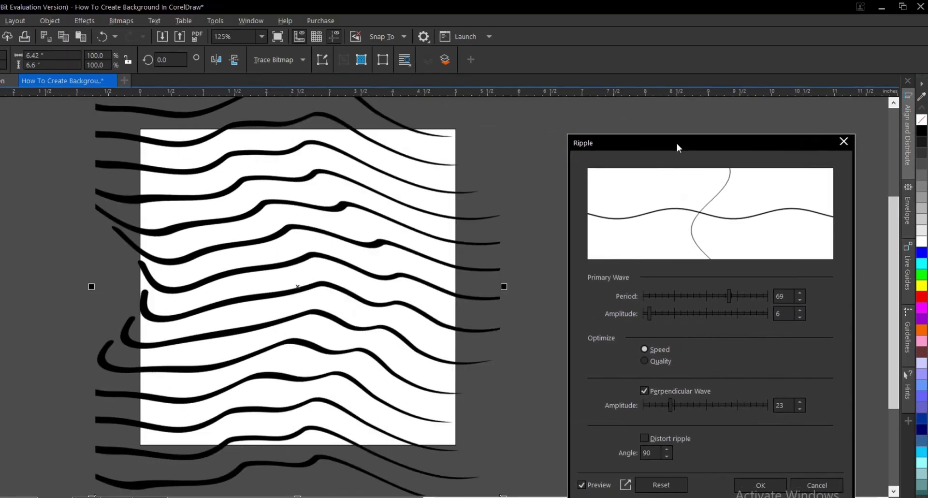
left_click_drag(646, 146, 591, 109)
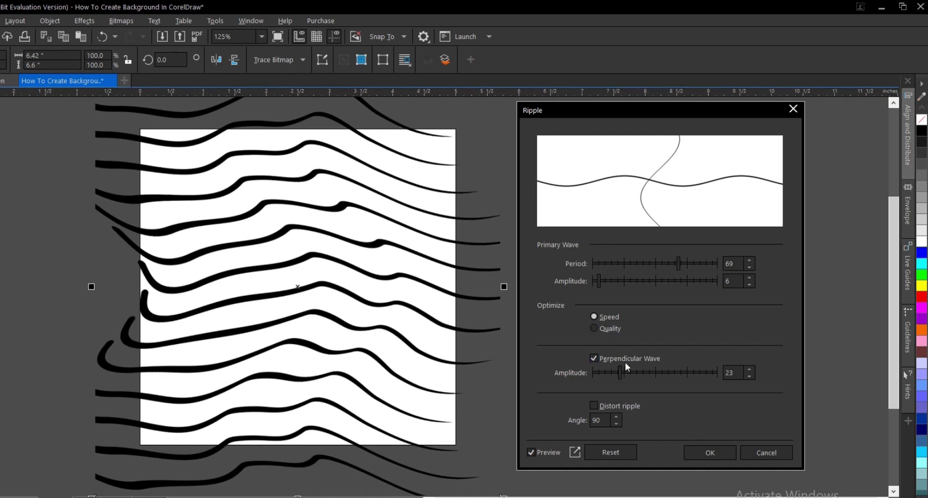
Set the ripple period to 74 and amplitude to 6
left_click(612, 263)
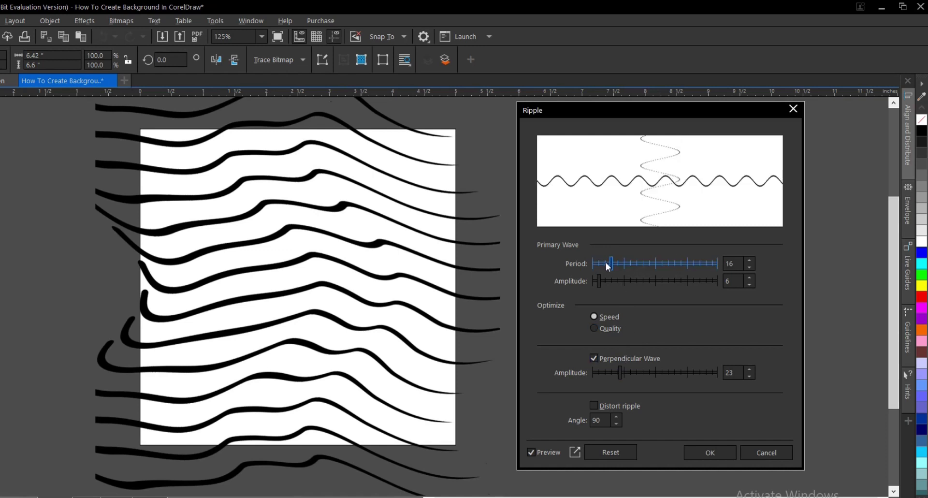
left_click_drag(642, 266, 677, 259)
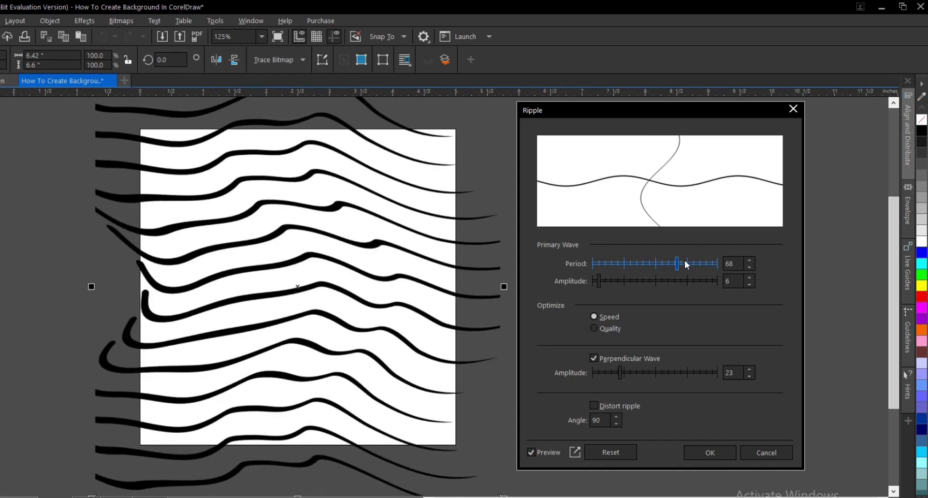
left_click(606, 283)
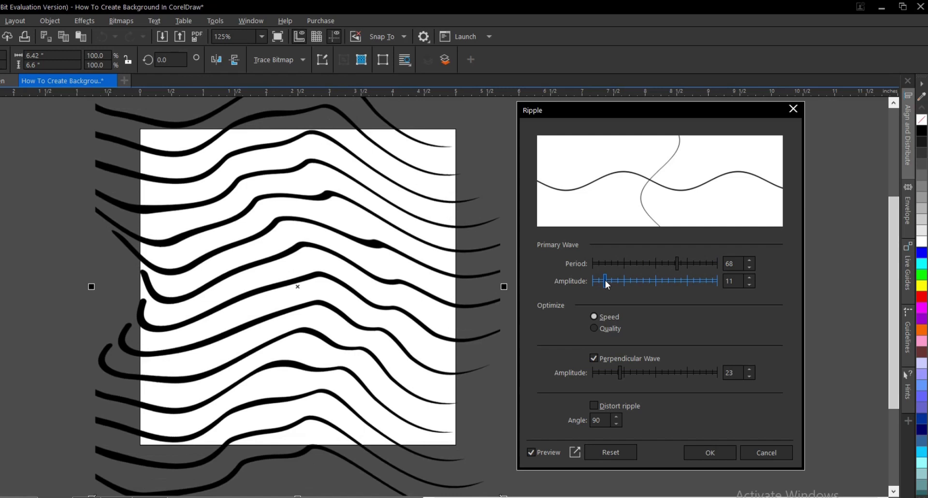
left_click(600, 283)
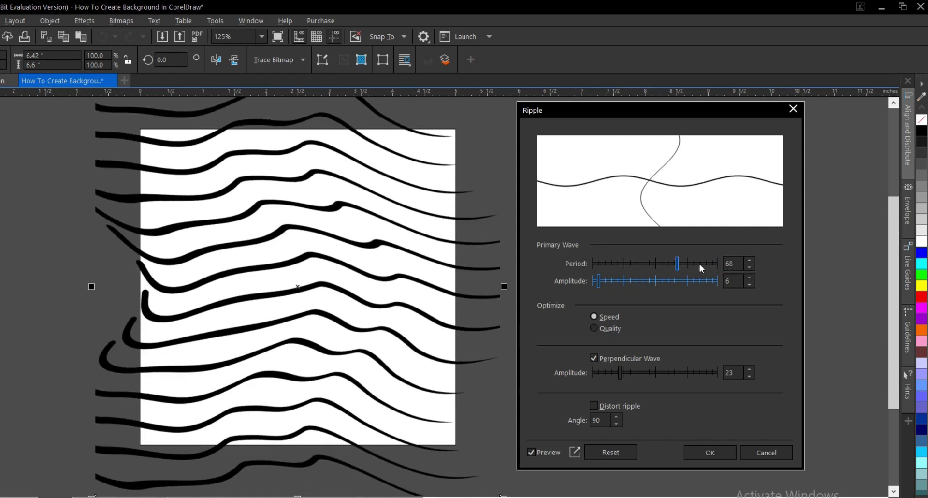
left_click(686, 265)
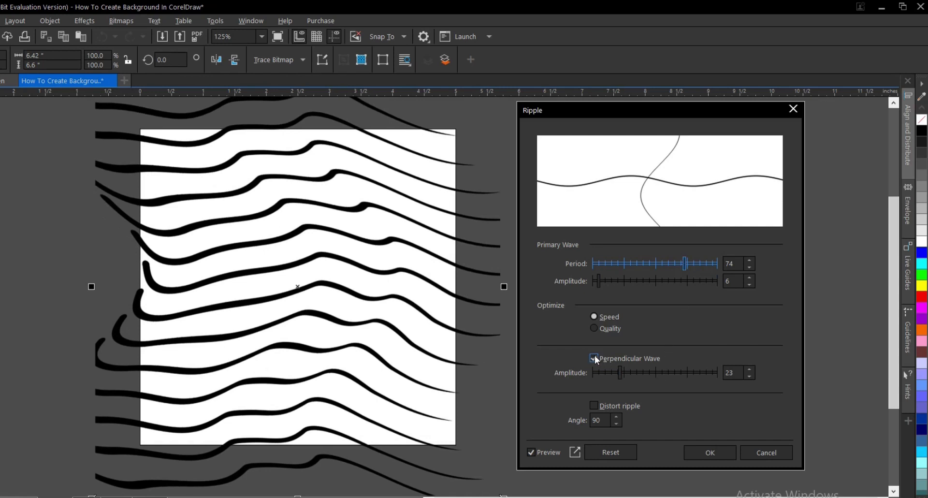
Set perpendicular amplitude 16, enable Distort ripple at angle 88, and apply the ripple
left_click(630, 372)
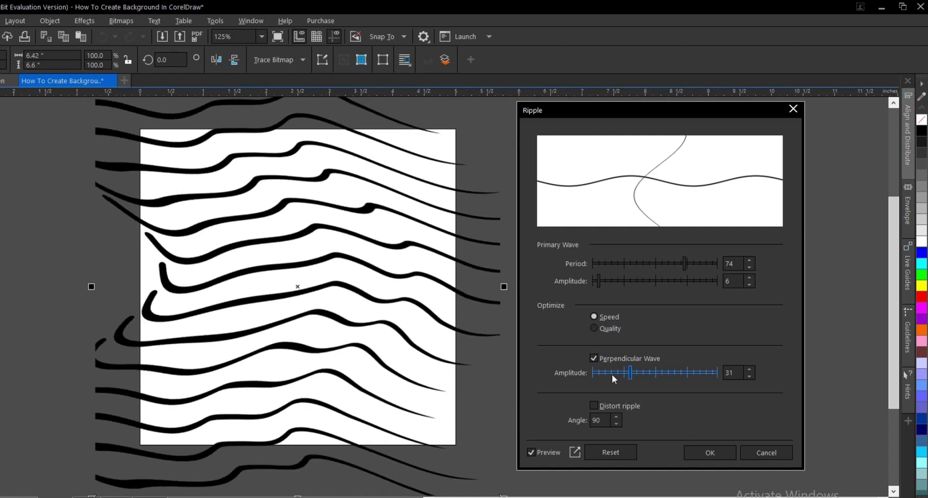
left_click(612, 372)
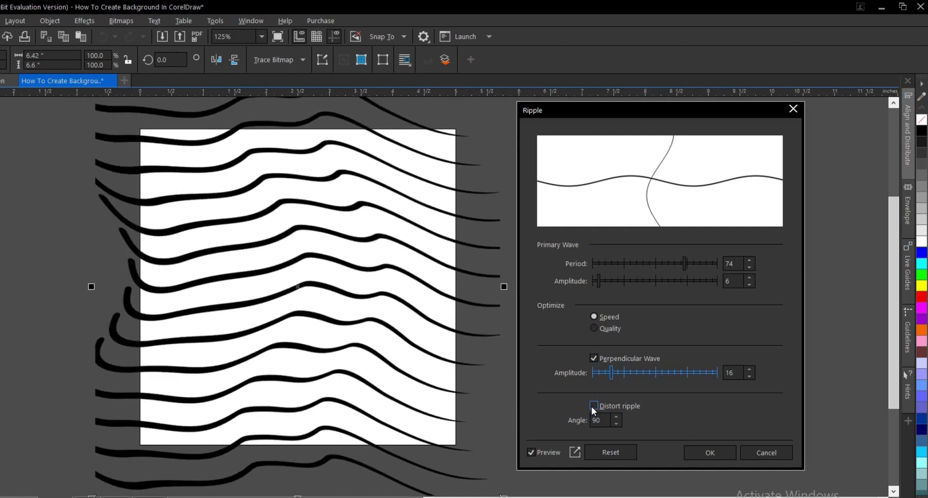
left_click(593, 407)
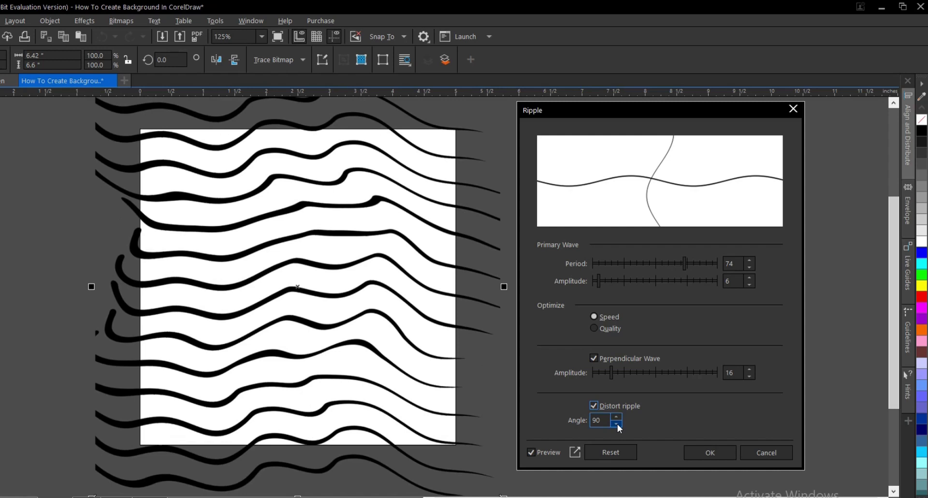
left_click(617, 424)
left_click(617, 423)
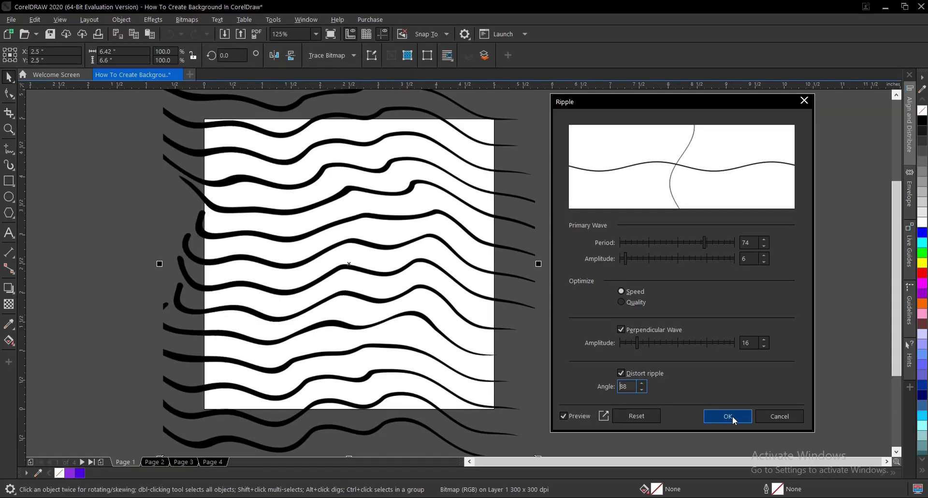
left_click(728, 416)
scroll(470, 291, "down", 1)
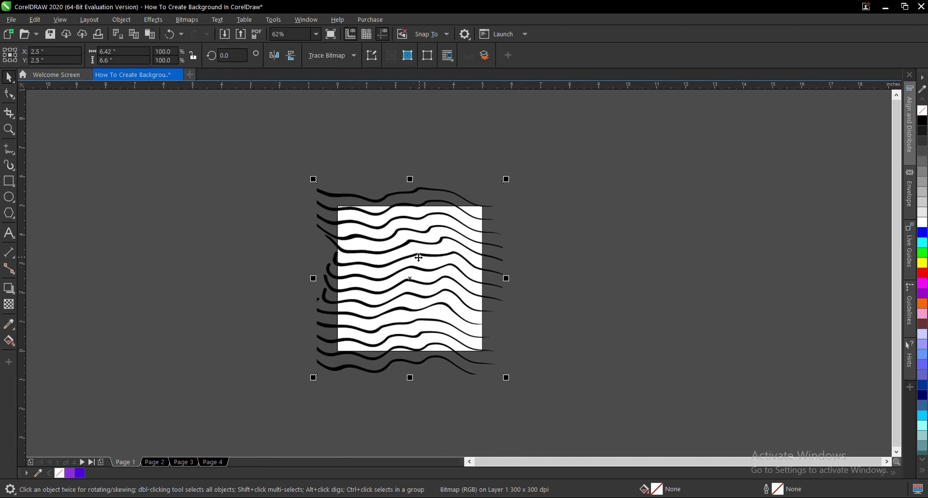
PowerClip the rippled bitmap inside the page-sized rectangle and check its contents
left_click_drag(418, 257, 246, 251)
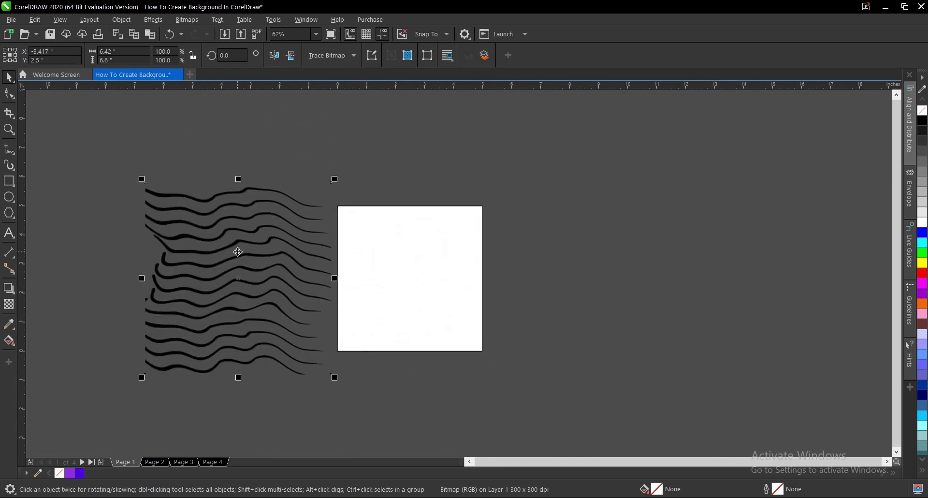
right_click(238, 252)
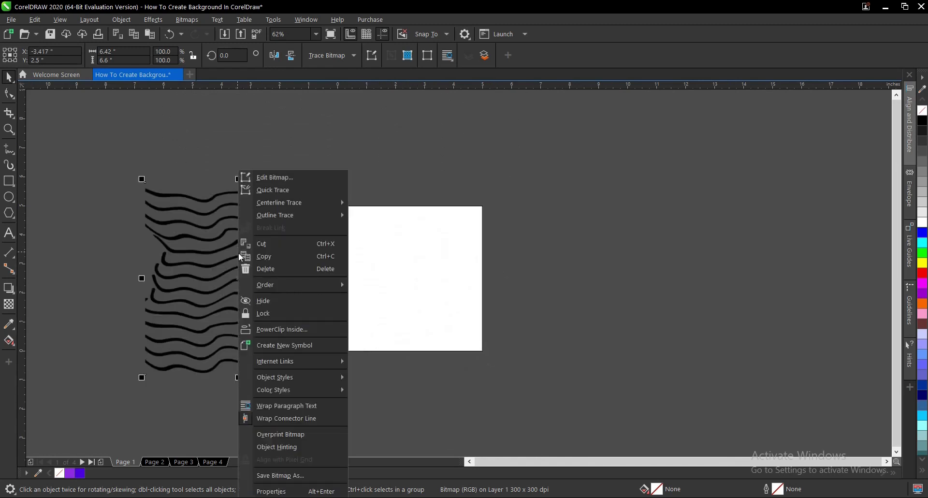
left_click(296, 330)
left_click(415, 274)
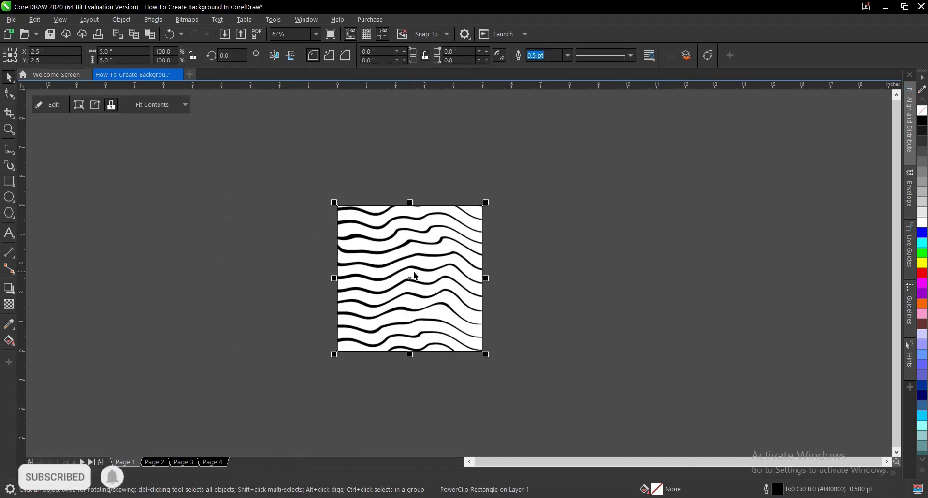
left_click(61, 104)
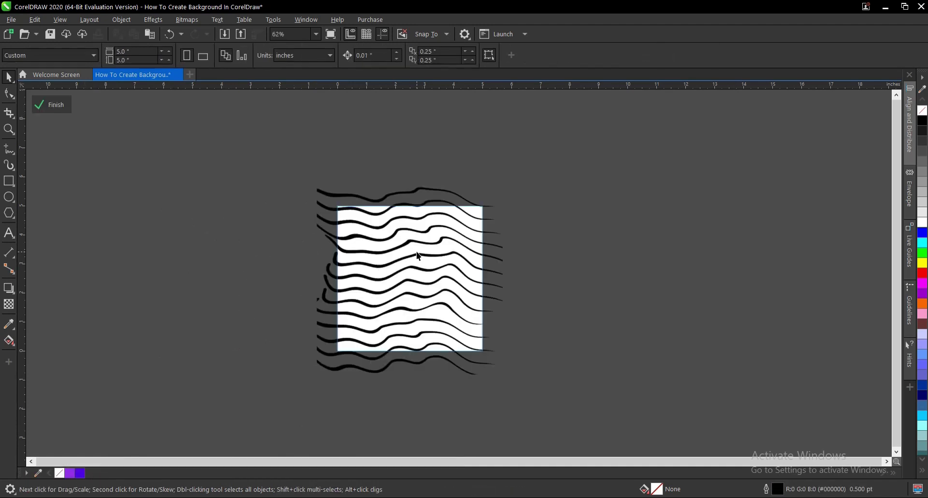
left_click(417, 253)
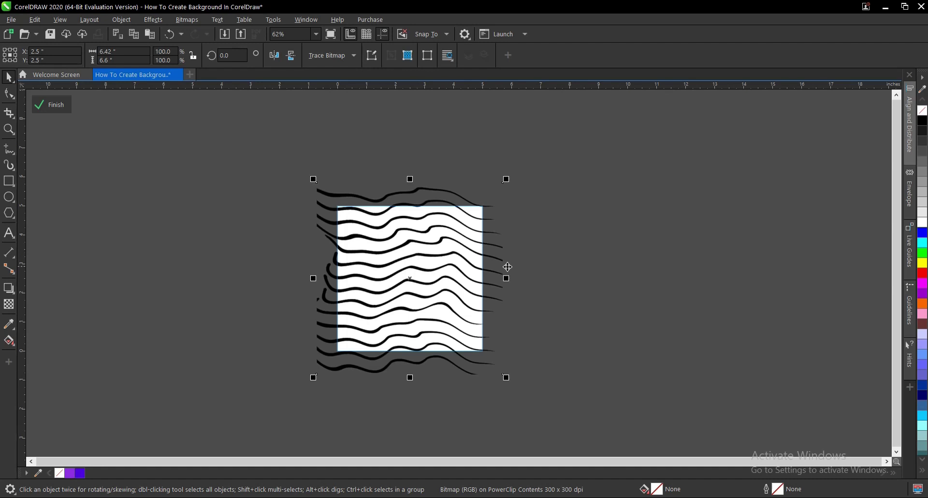
left_click(535, 263)
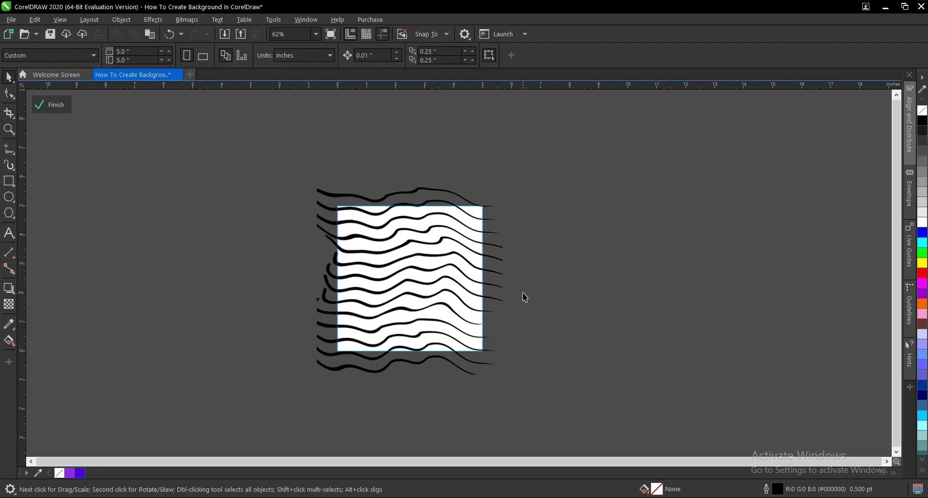
left_click(537, 274)
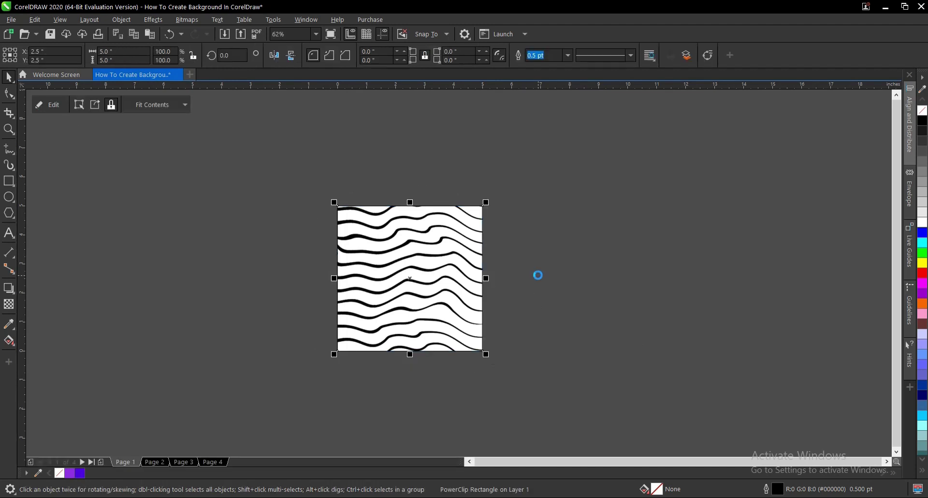
Set the PowerClip rectangle's outline to None
scroll(407, 289, "up", 2)
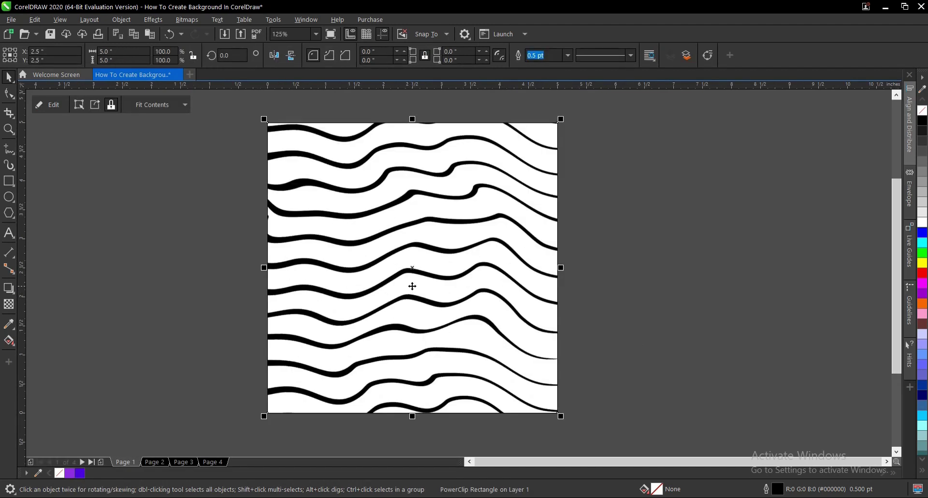
left_click(595, 292)
left_click(290, 376)
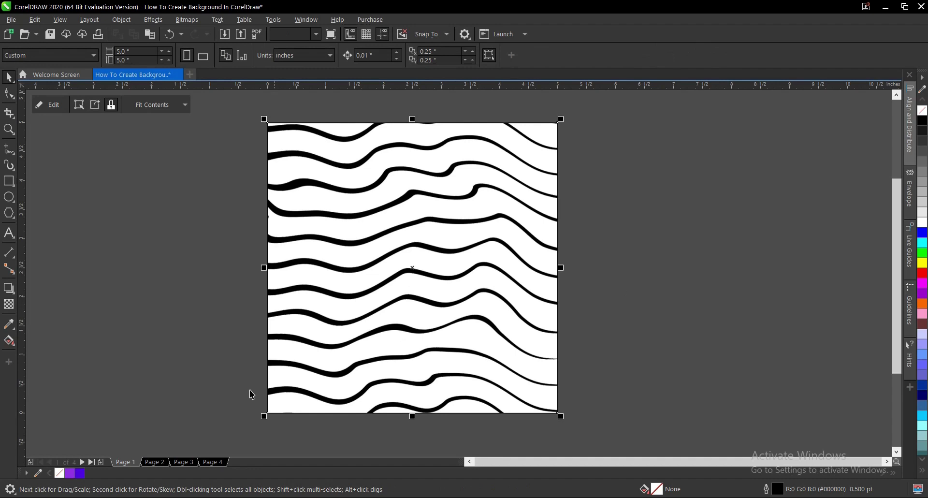
right_click(60, 473)
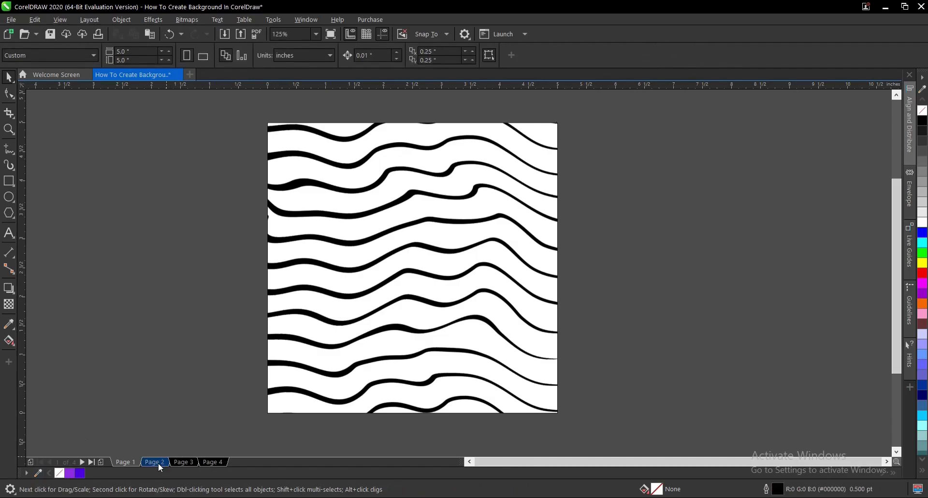
Copy the purple gradient circle from page 2 and paste it beside the page on page 1
left_click(160, 463)
left_click(403, 258)
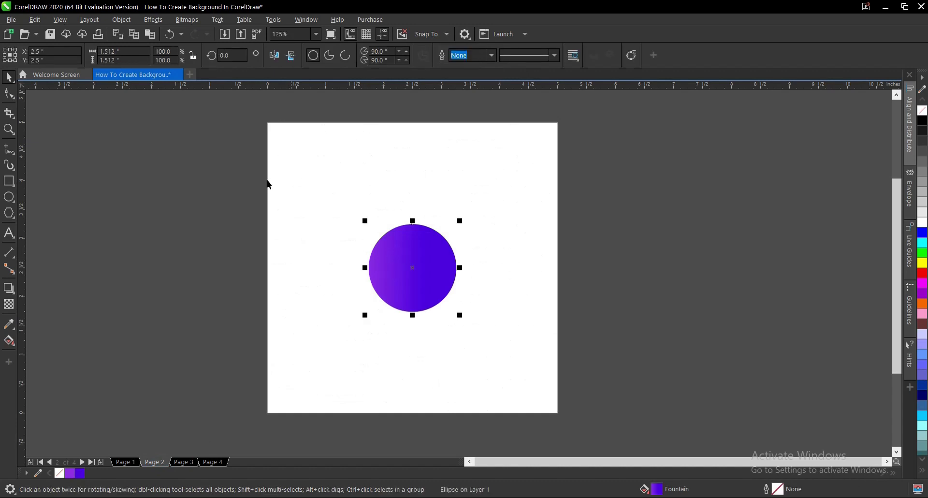
left_click_drag(251, 176, 503, 346)
left_click(137, 462)
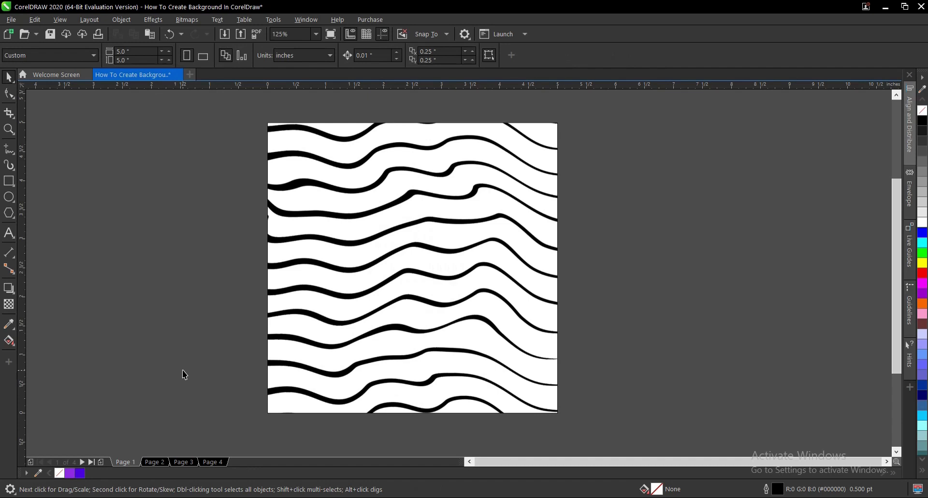
key("ctrl+v")
left_click_drag(401, 312, 619, 334)
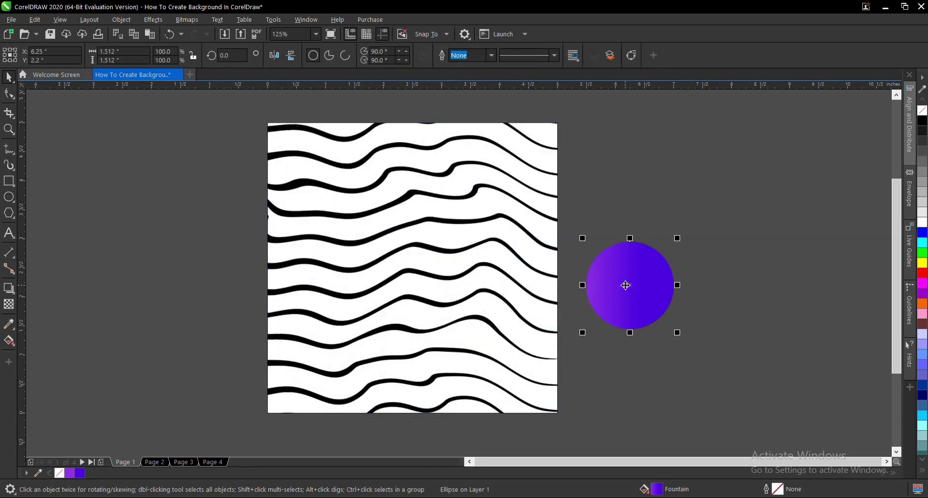
Copy the circle's purple gradient fill onto the wavy background square
left_click_drag(628, 288, 407, 266)
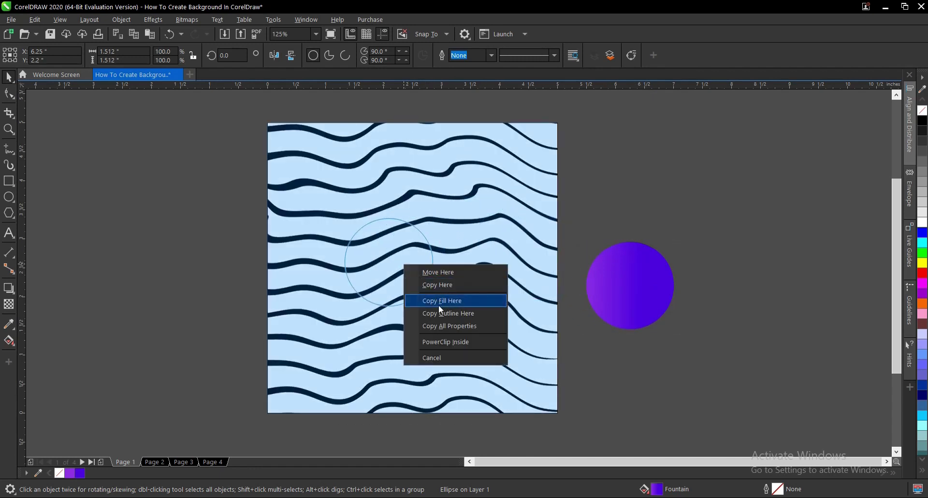
left_click(443, 323)
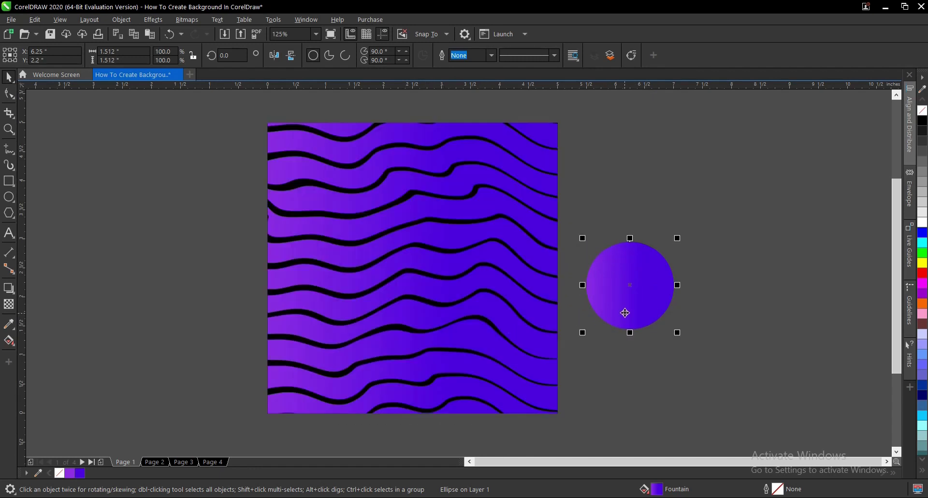
left_click_drag(625, 312, 721, 312)
left_click(483, 273)
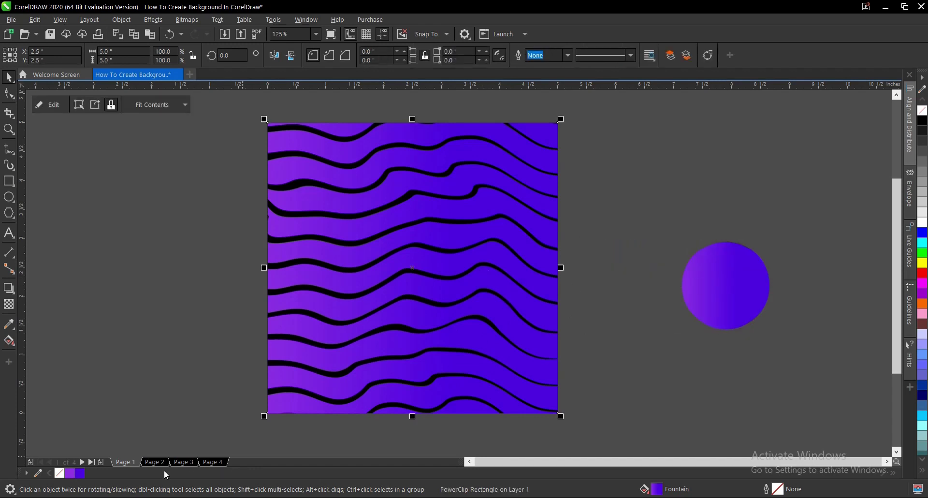
Reposition the gradient circle beside the page and reselect the wavy square
left_click(119, 332)
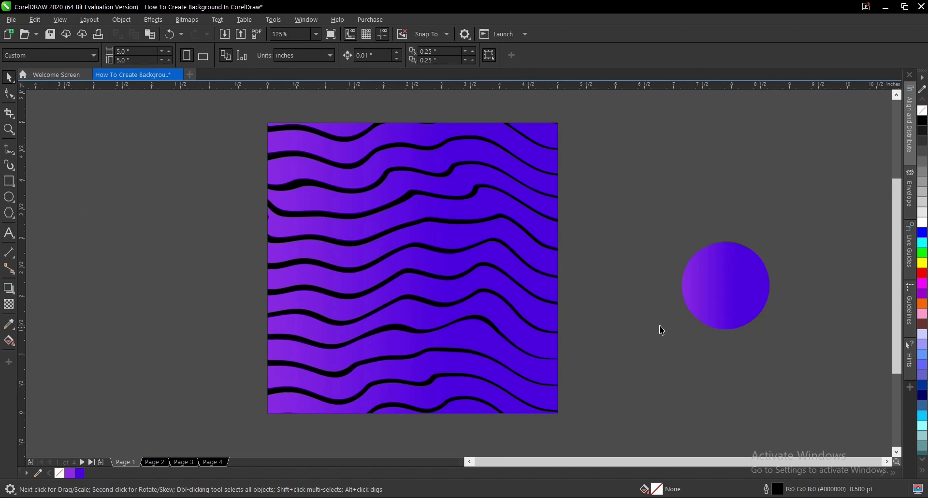
left_click(692, 298)
left_click_drag(725, 284, 689, 264)
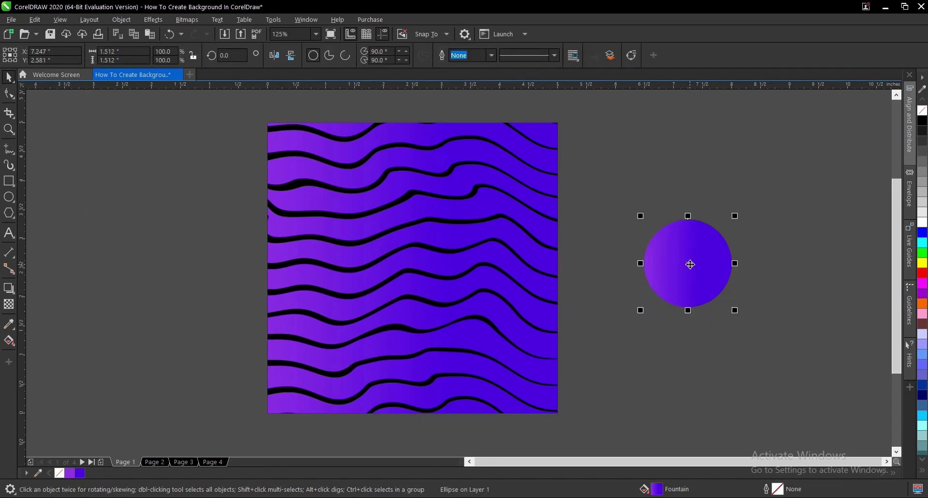
left_click(608, 309)
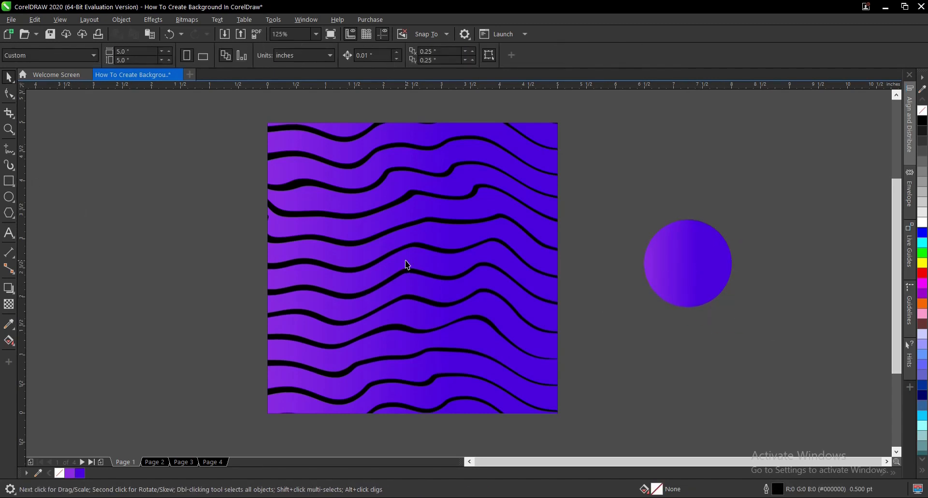
left_click(407, 265)
Inside the PowerClip, give the wave-line bitmap a uniform transparency of 90
left_click(39, 105)
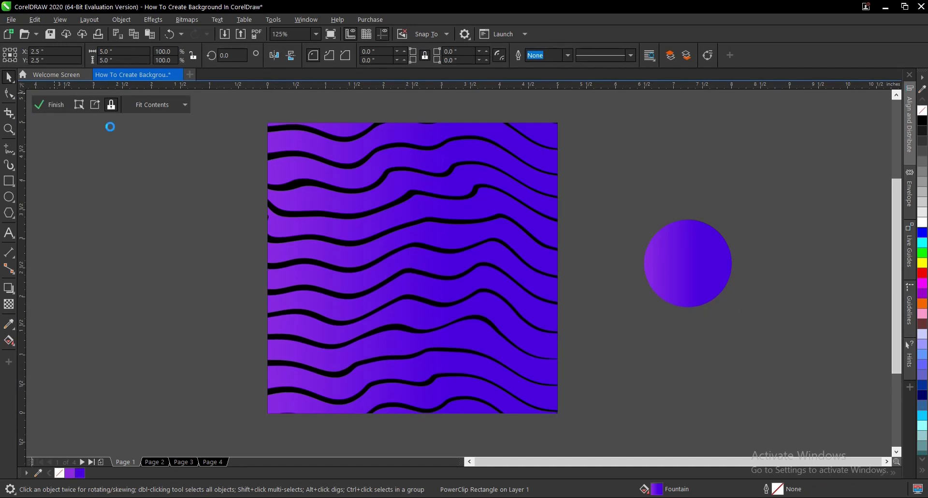
left_click(387, 231)
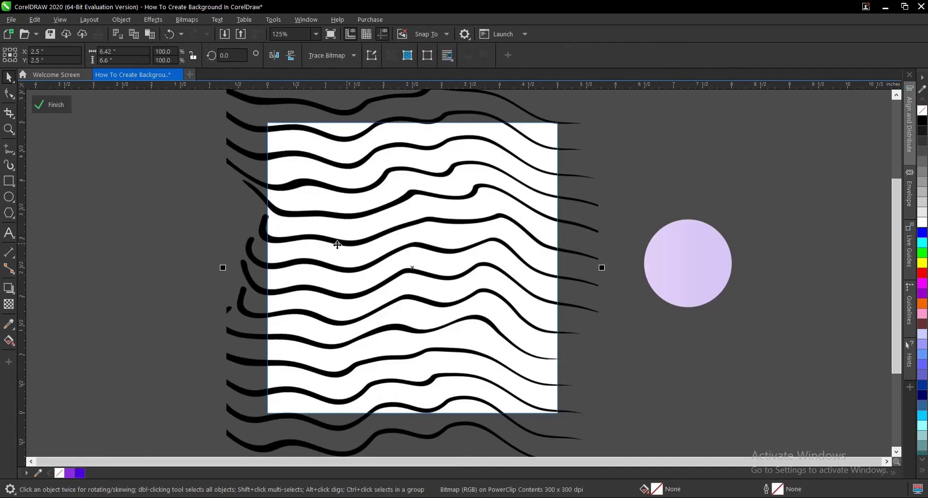
left_click(9, 303)
scroll(384, 262, "down", 2)
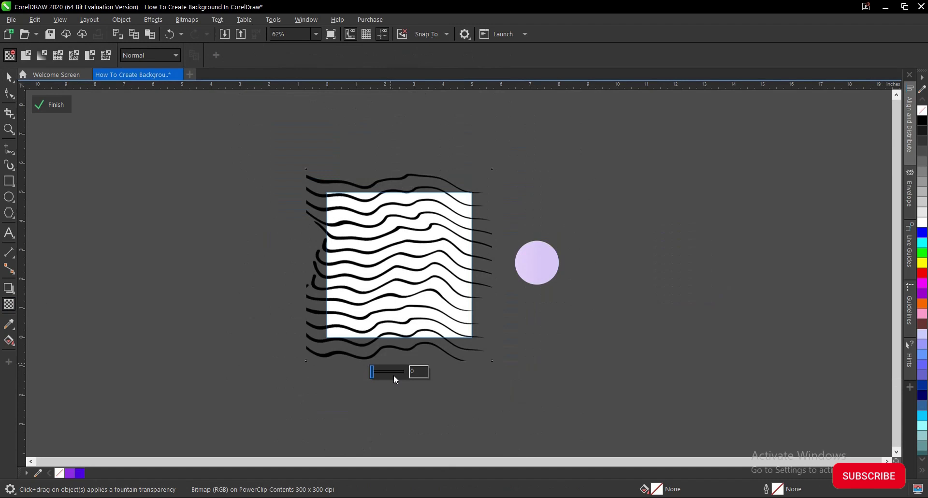
left_click(389, 372)
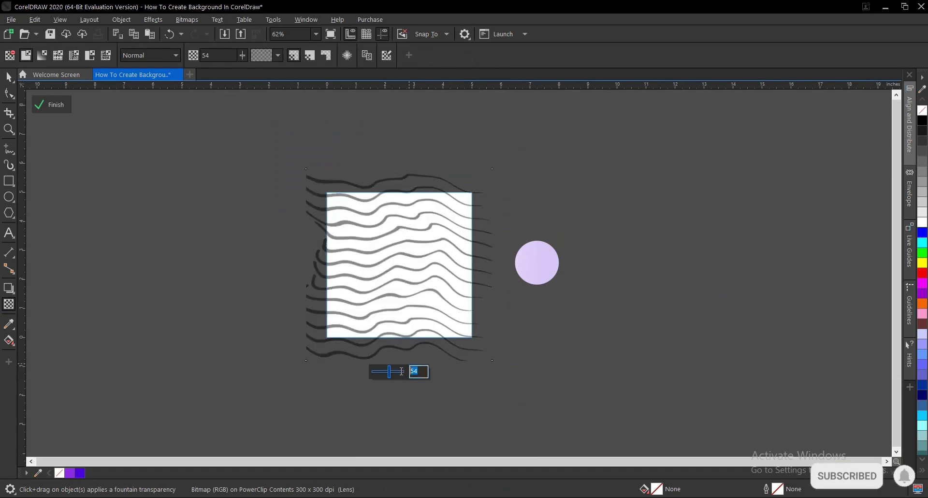
type("90")
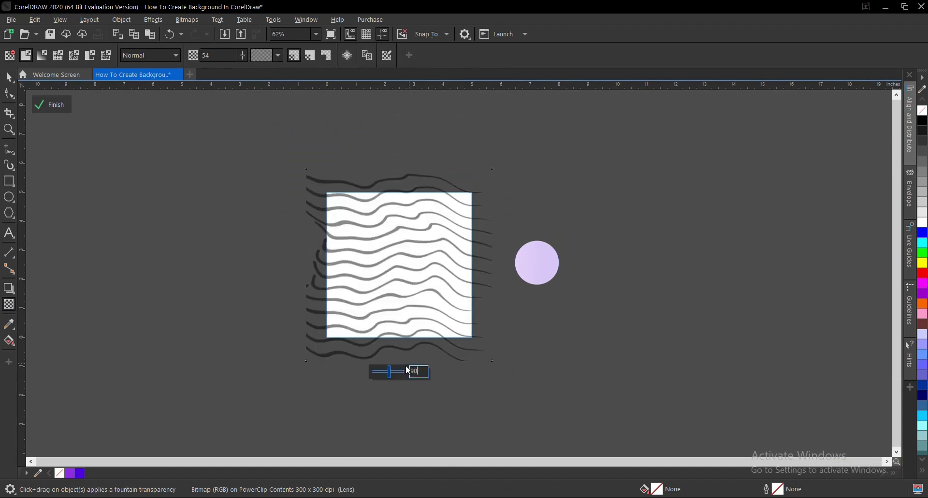
key("Return")
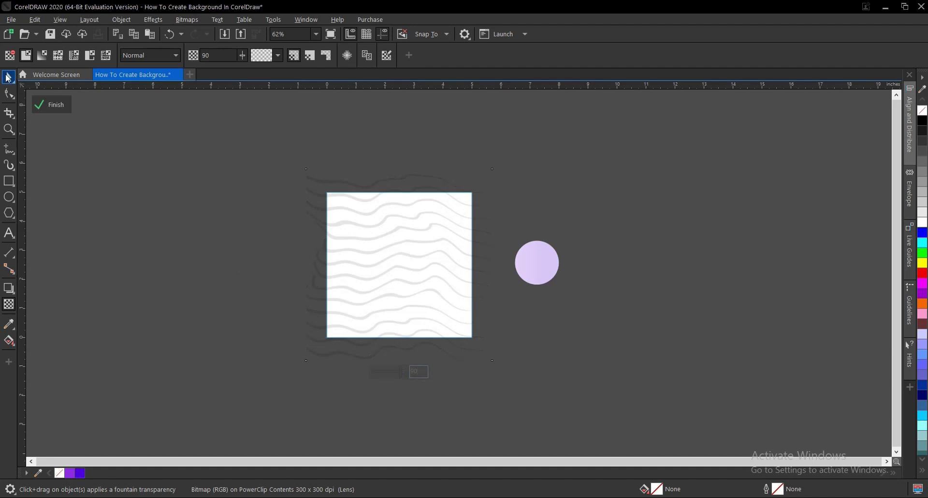
left_click(59, 106)
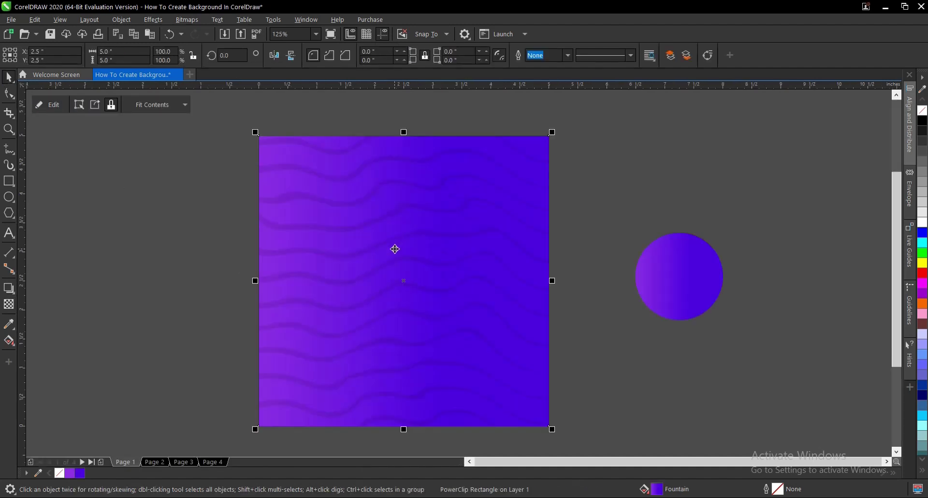
left_click(583, 231)
scroll(503, 265, "down", 2)
scroll(503, 267, "up", 2)
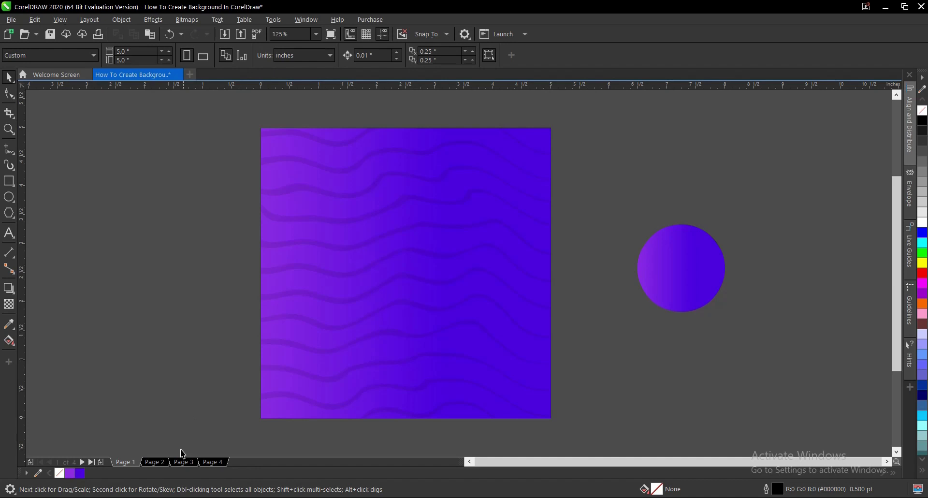
Browse pages 2 and 3, zoom in on the crypto flyer, then show the page 4 flyer
left_click(157, 461)
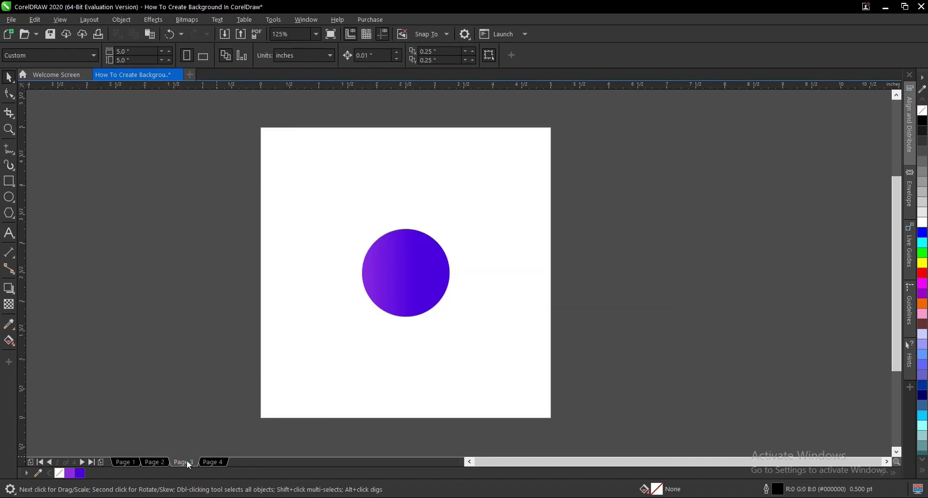
left_click(188, 462)
key("z")
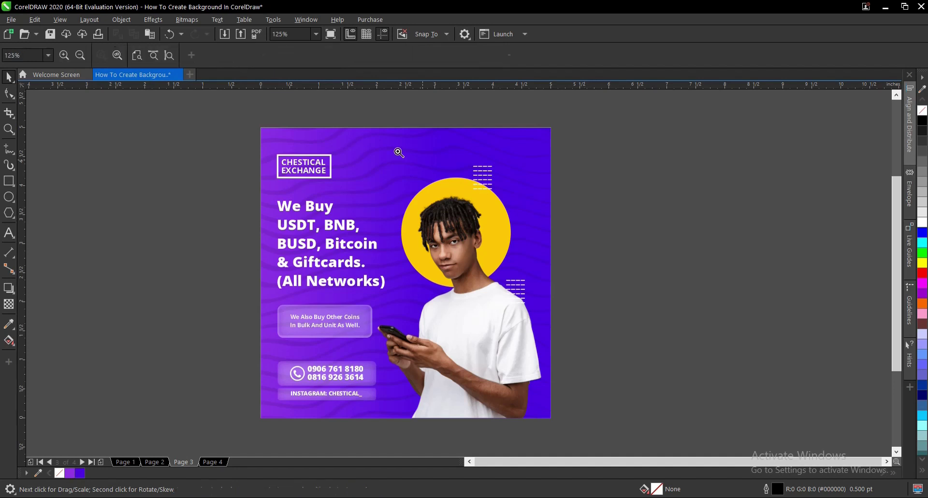
left_click_drag(251, 120, 561, 422)
key("space")
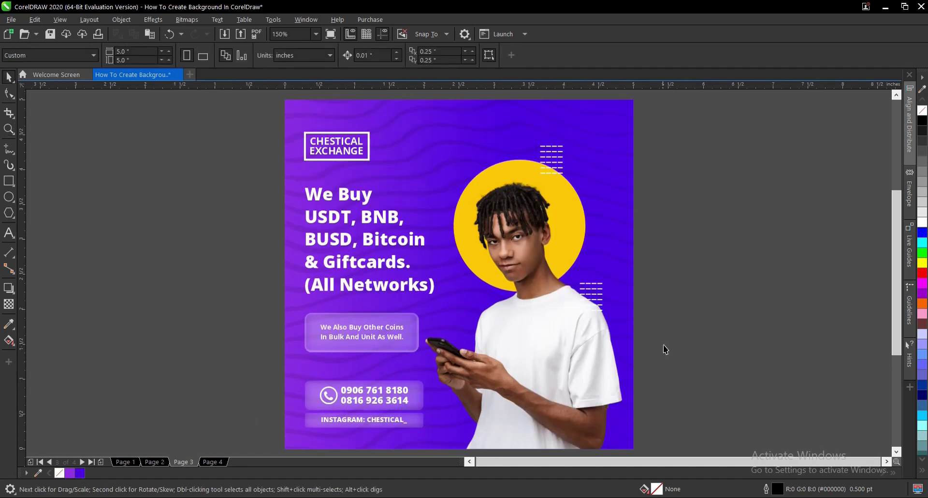
left_click(208, 461)
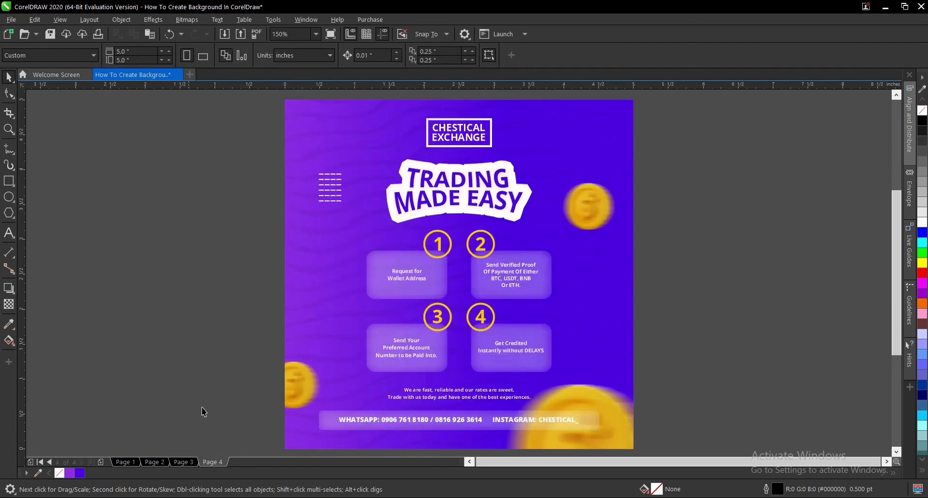